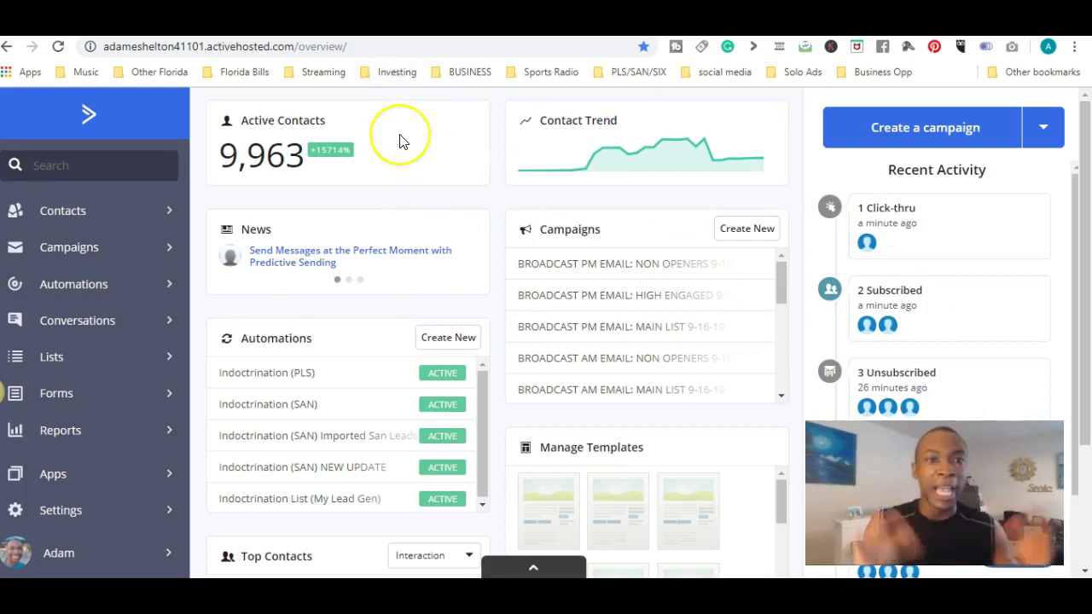
# Show the profile popup of a new subscriber in the dashboard's Recent Activity panel.
pyautogui.moveTo(405, 139)
pyautogui.click(597, 151)
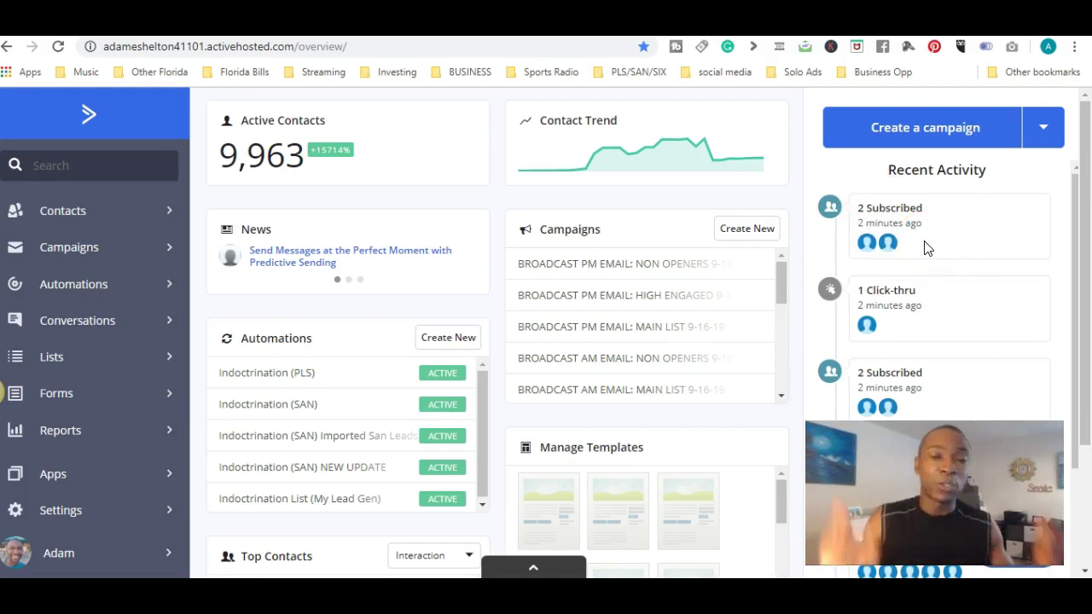
pyautogui.moveTo(890, 247)
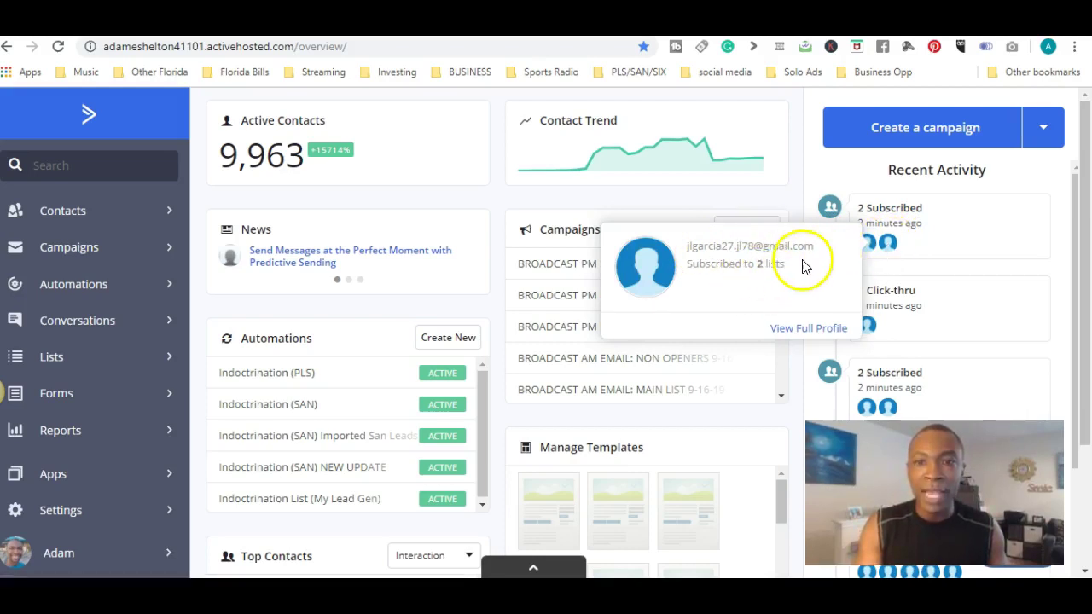
pyautogui.click(822, 168)
pyautogui.click(1032, 182)
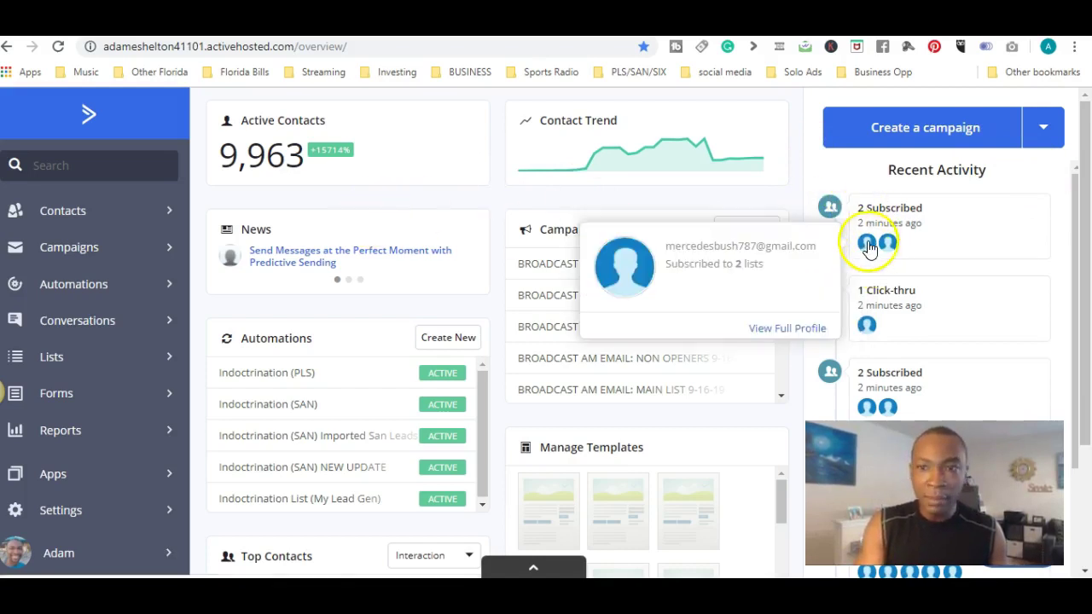
# Open the click-thru contact's profile and scroll through its Recent Activities list.
pyautogui.click(866, 328)
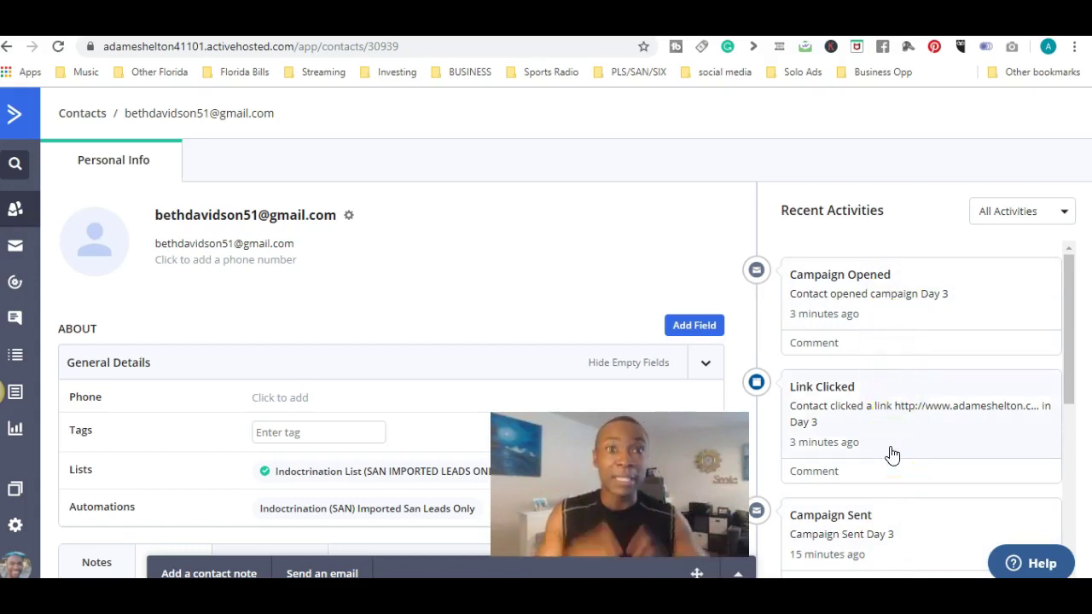
pyautogui.moveTo(1067, 311); pyautogui.dragTo(1072, 401)
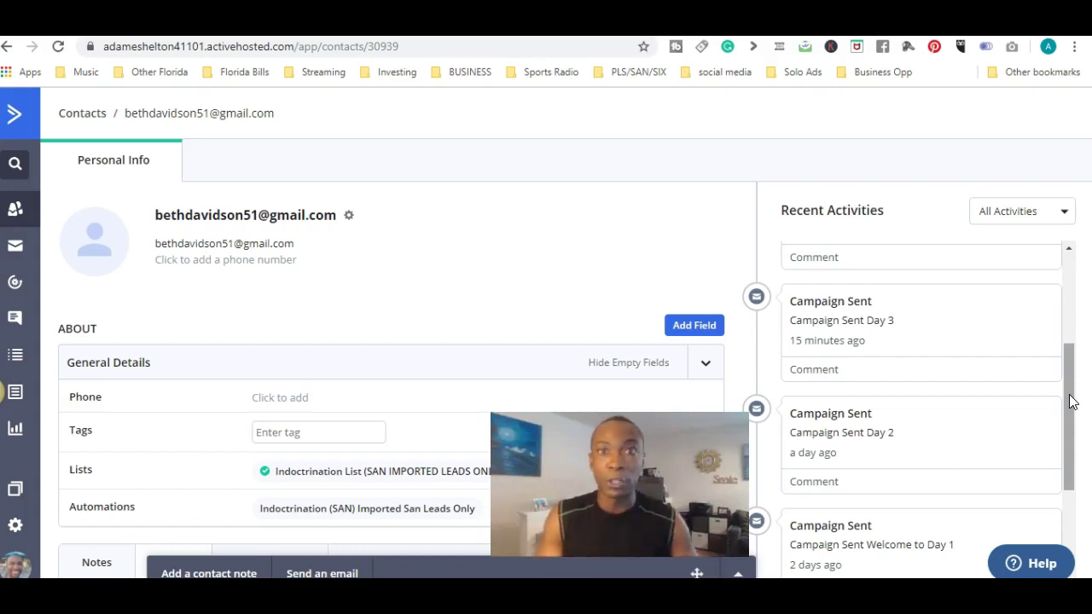
pyautogui.moveTo(1072, 402); pyautogui.dragTo(1065, 292)
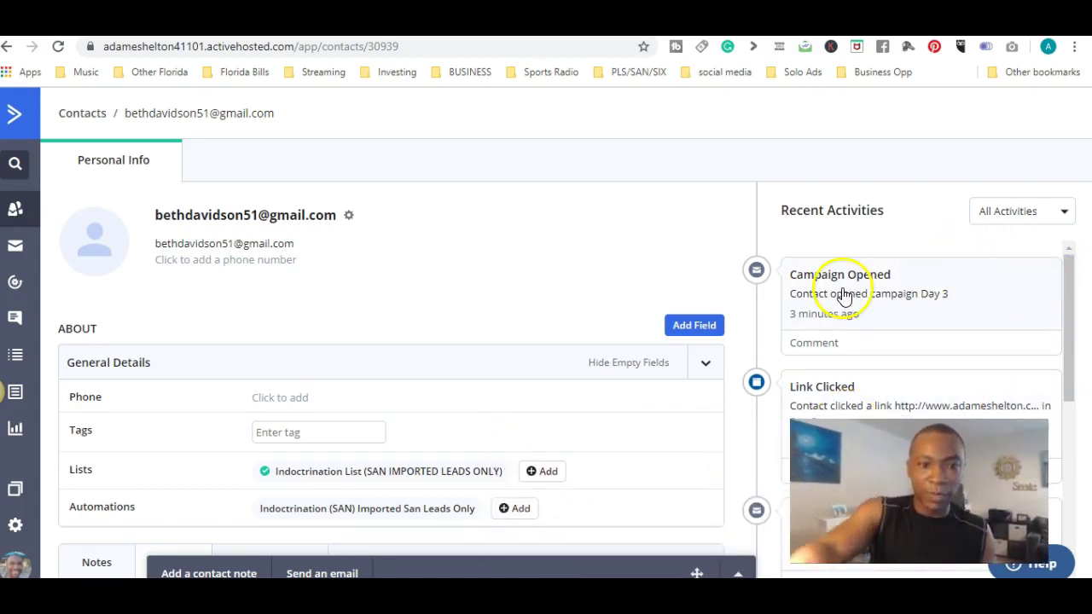
# Scroll down to the contact's Emails tab, then go back to the overview dashboard.
pyautogui.scroll(-2, 842, 295)
pyautogui.scroll(-1, 469, 333)
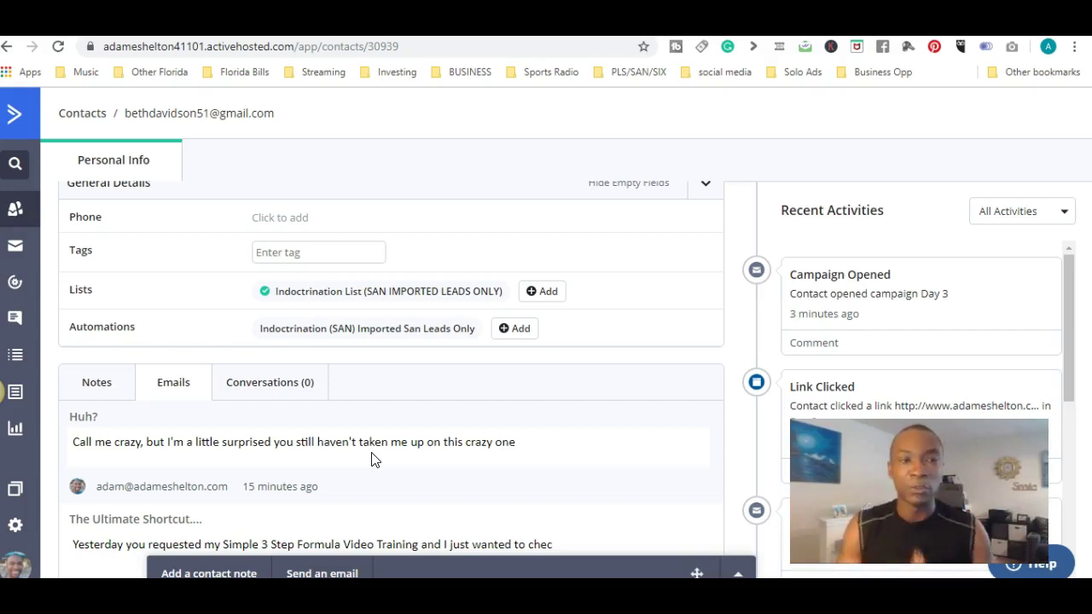
pyautogui.click(16, 112)
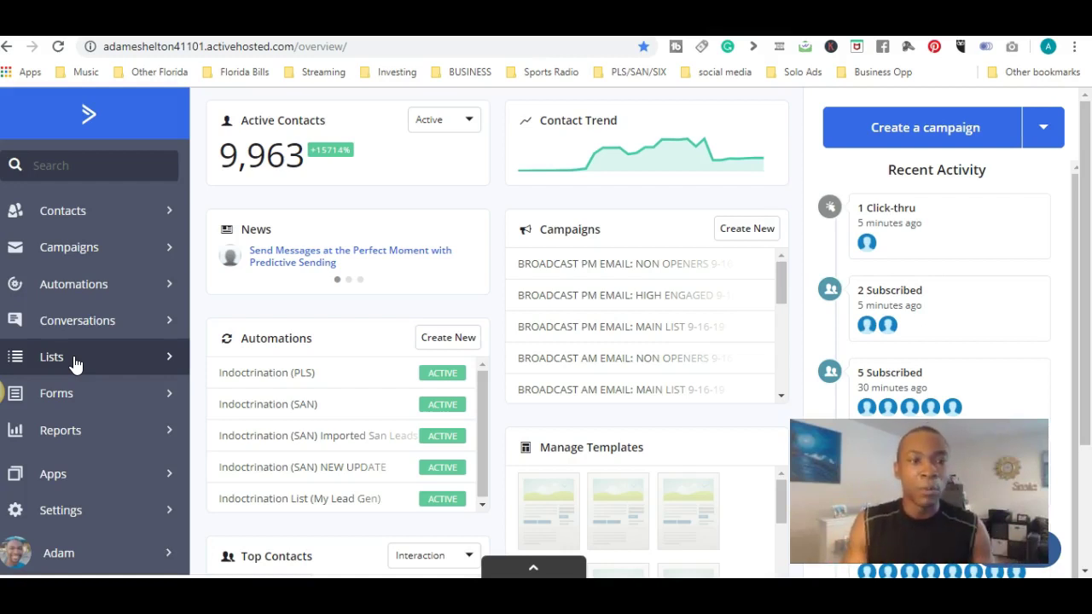
# Go to the Forms section from the left sidebar.
pyautogui.click(104, 397)
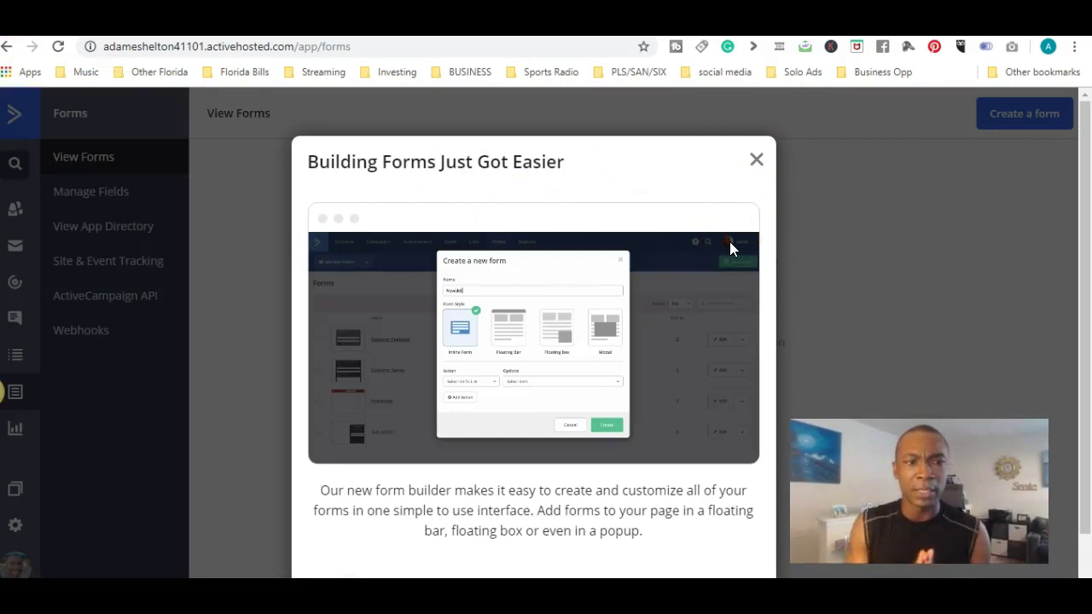
# Start a new form and look through the lists it can subscribe to.
pyautogui.scroll(-1, 533, 341)
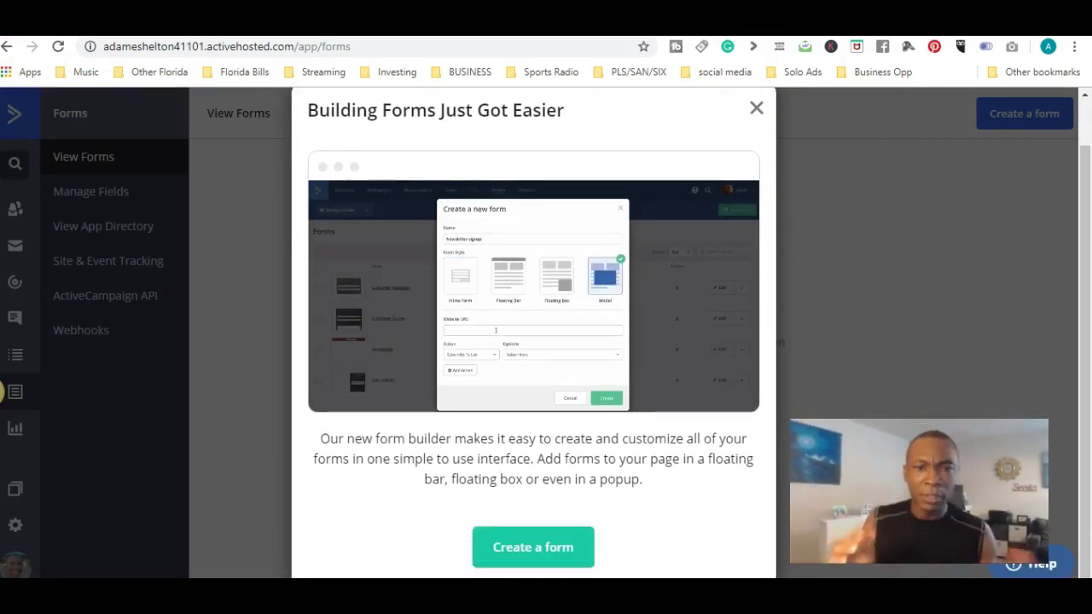
pyautogui.click(540, 554)
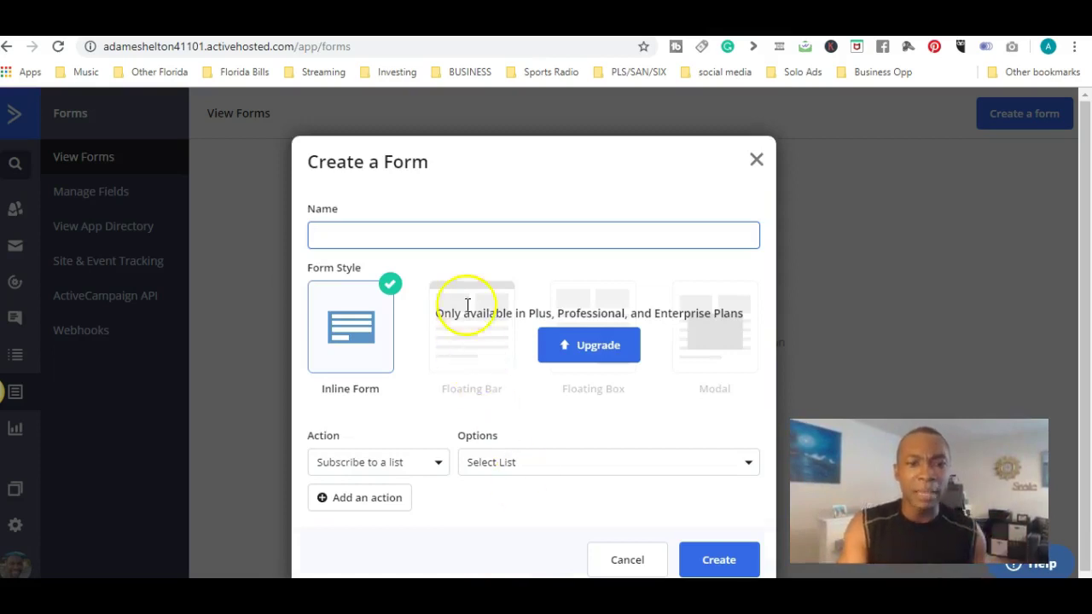
pyautogui.click(537, 464)
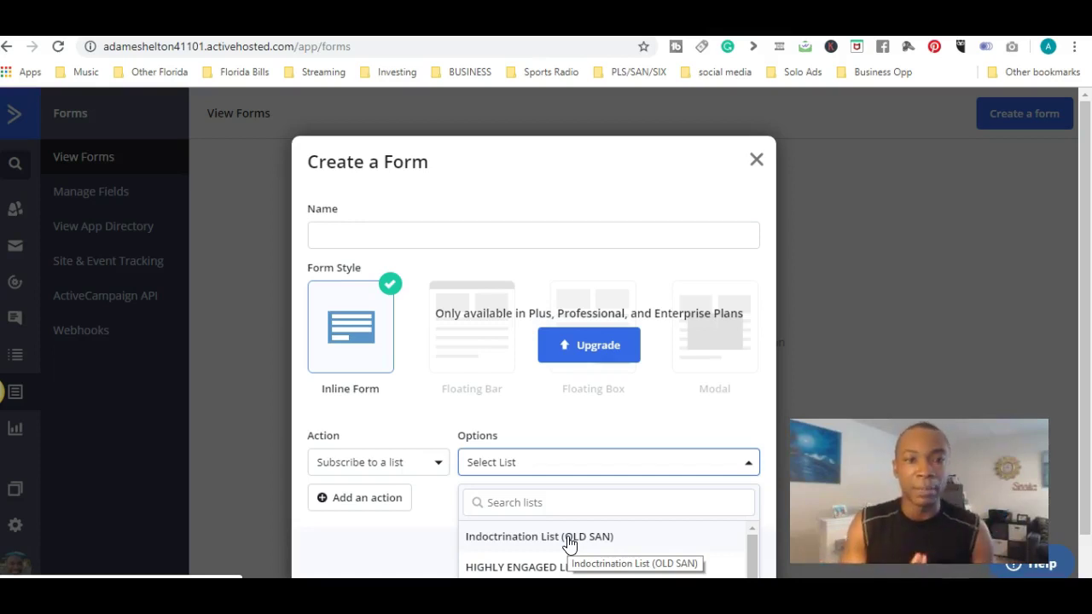
pyautogui.scroll(-1, 569, 543)
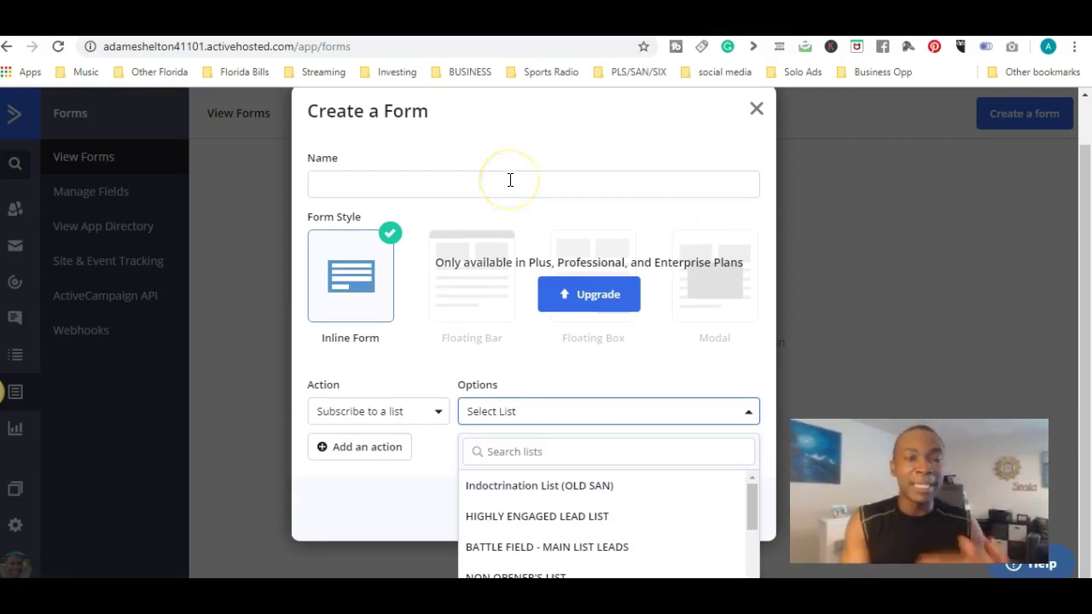
pyautogui.click(426, 489)
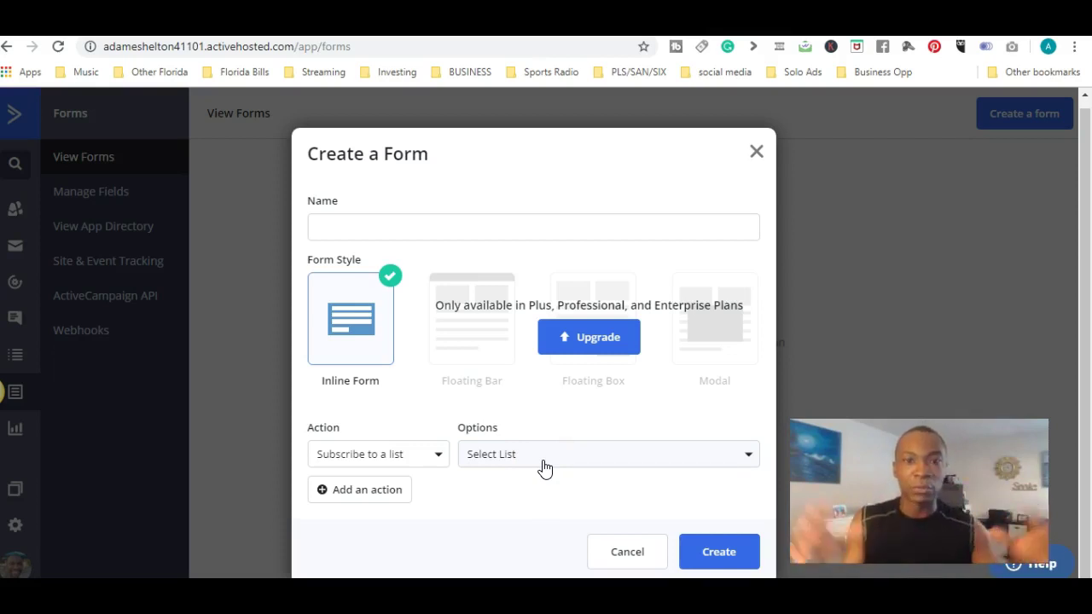
# Pick Indoctrination List (OLD SAN) for the form, then discard the form setup.
pyautogui.click(543, 464)
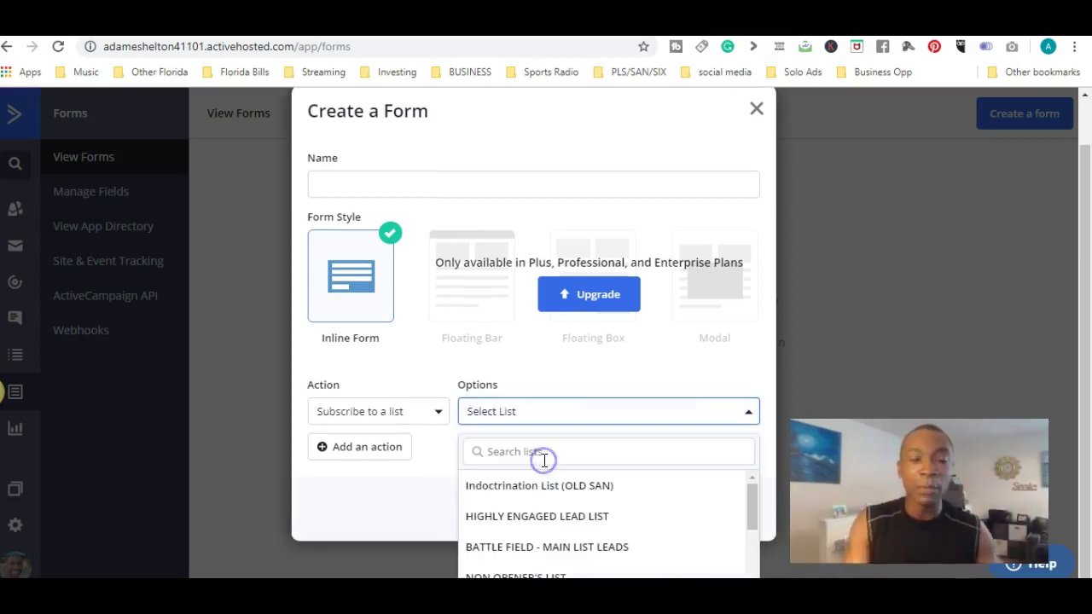
pyautogui.click(541, 487)
pyautogui.click(719, 553)
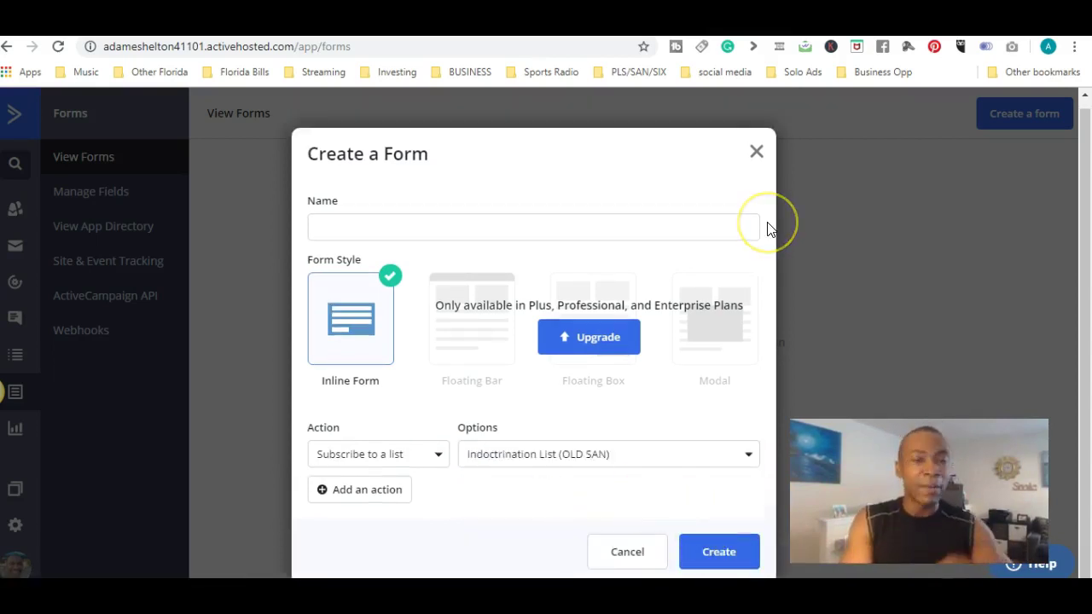
pyautogui.click(764, 155)
pyautogui.click(756, 152)
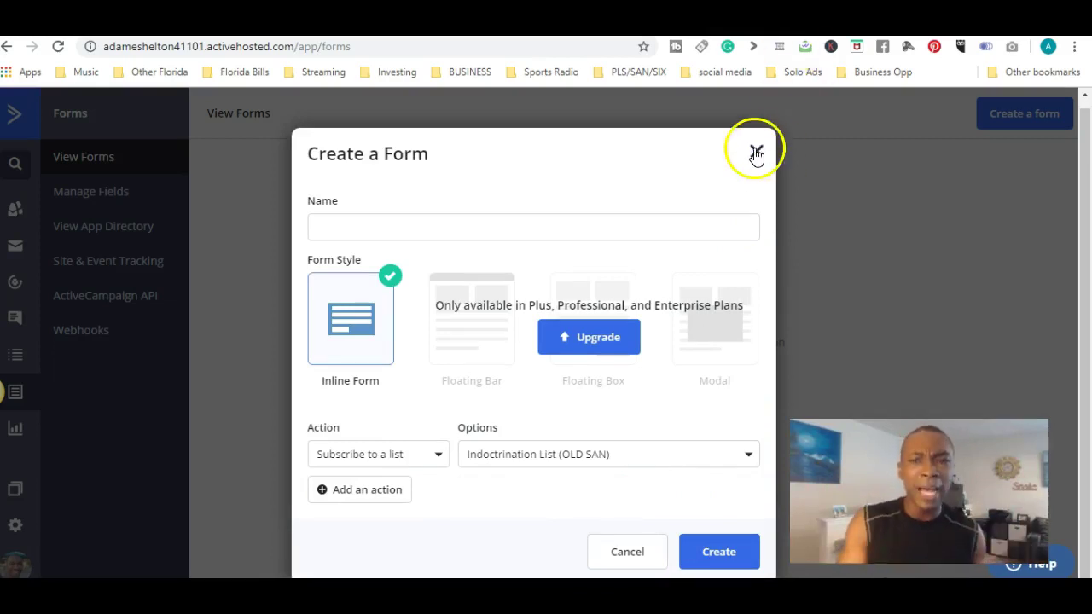
pyautogui.click(756, 150)
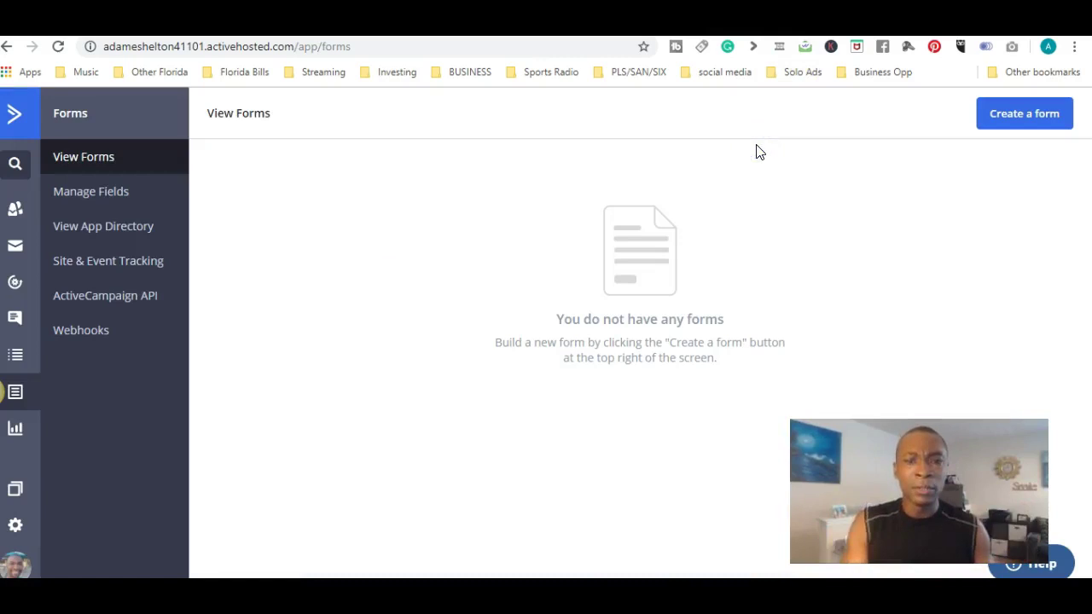
# Return to the dashboard and scroll down to recent subscriptions and top contacts.
pyautogui.click(13, 114)
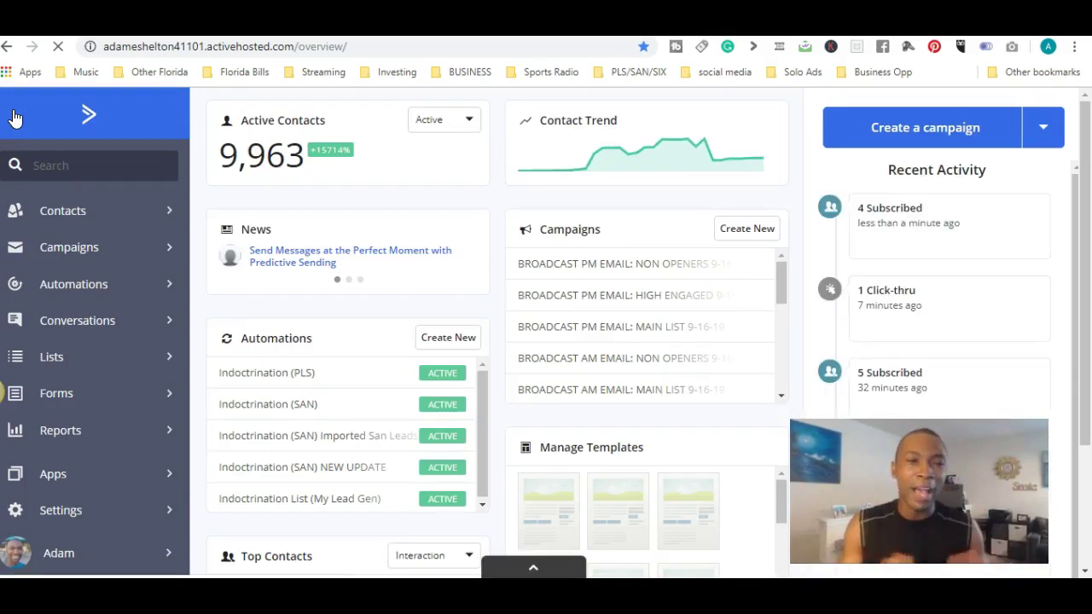
pyautogui.scroll(-1, 14, 118)
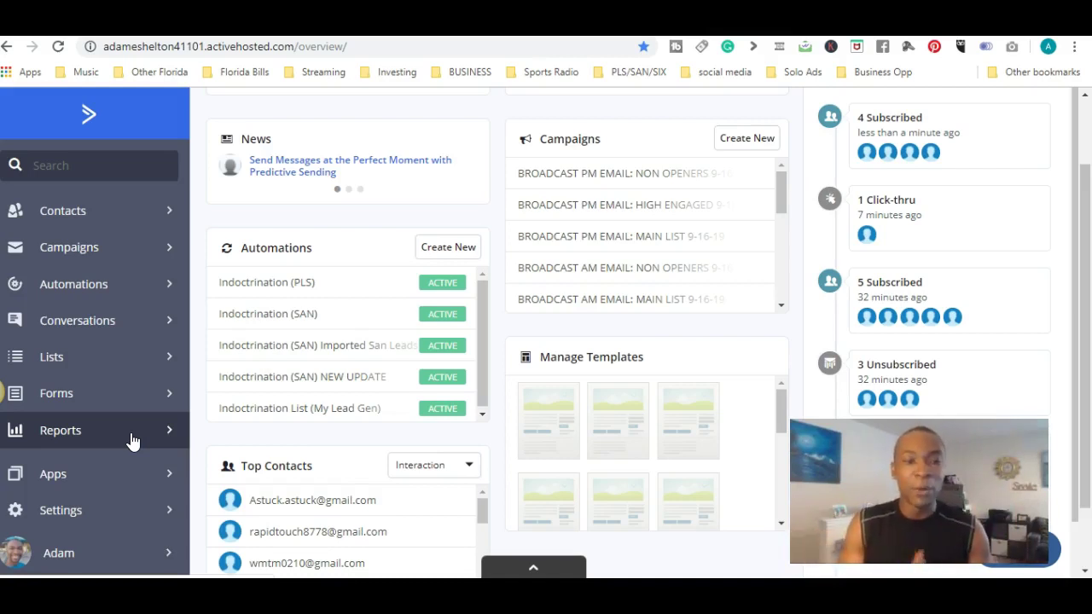
pyautogui.click(124, 483)
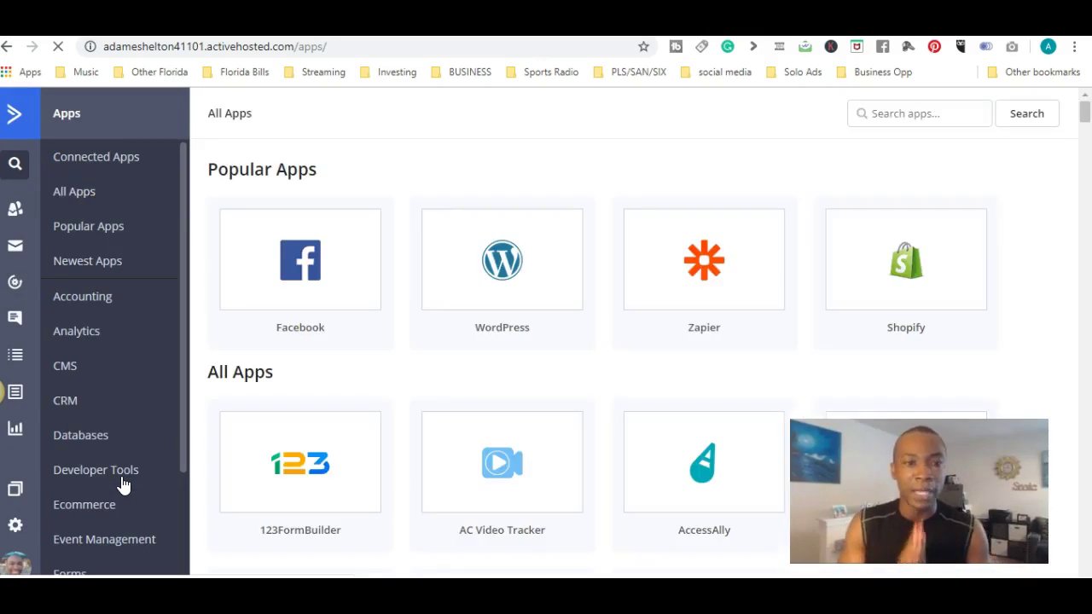
pyautogui.scroll(-3, 648, 350)
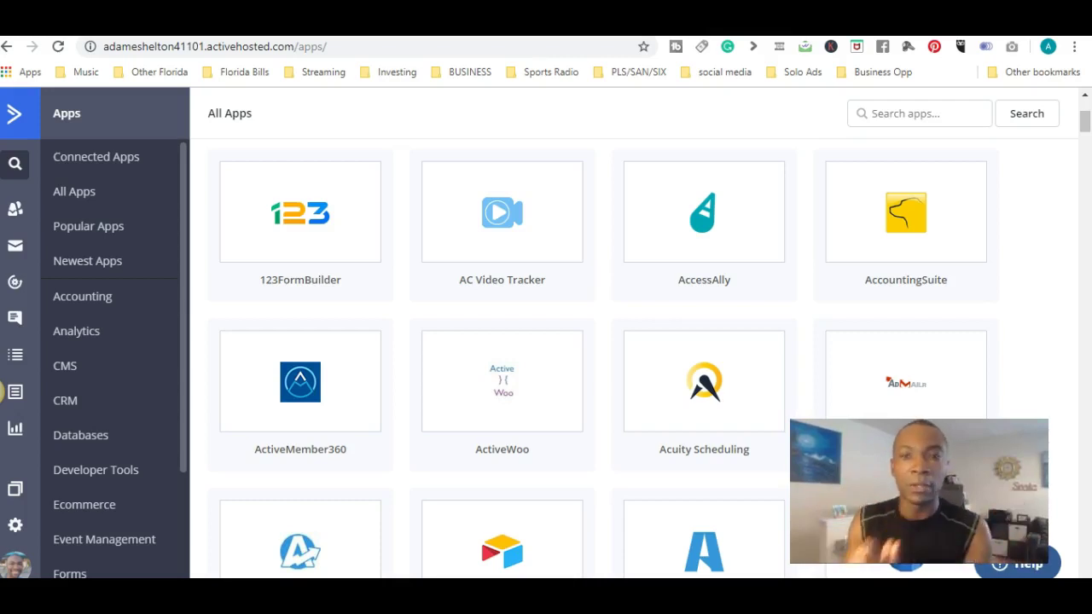
pyautogui.scroll(-4, 597, 359)
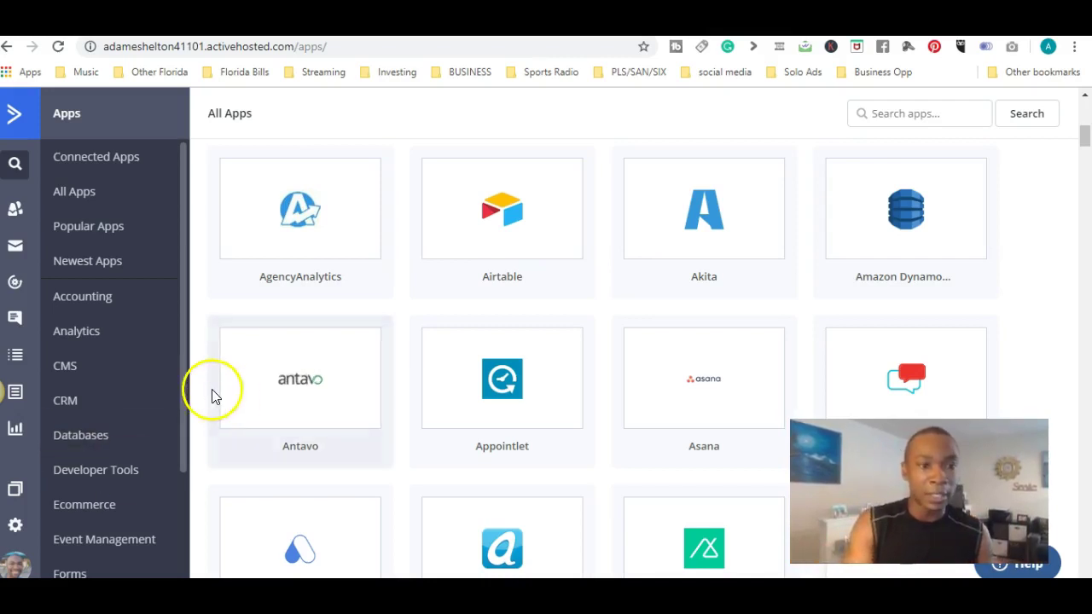
pyautogui.moveTo(189, 344); pyautogui.dragTo(178, 523)
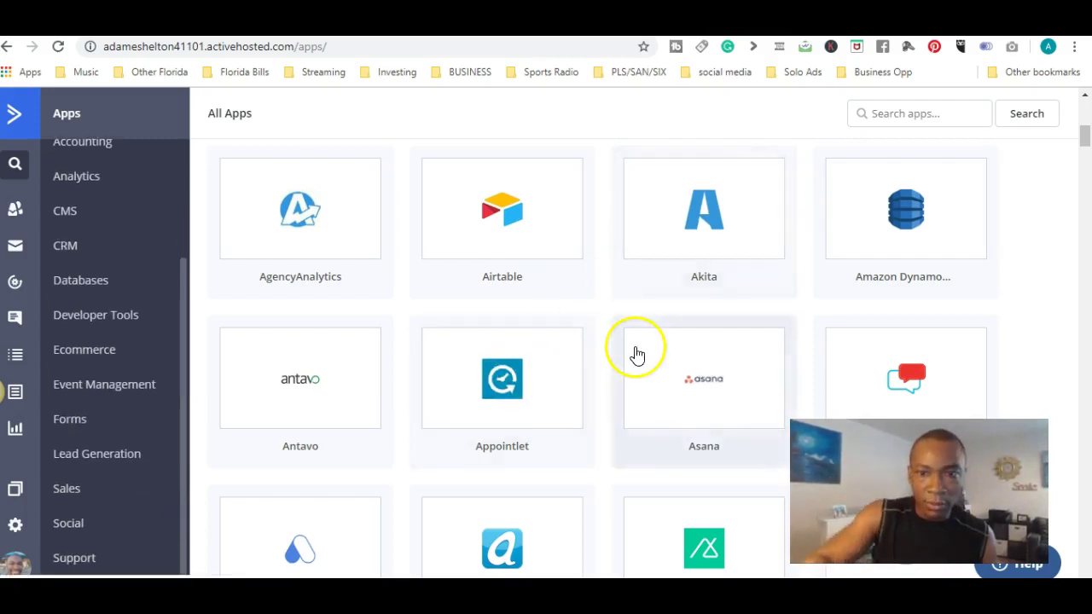
pyautogui.scroll(-3, 633, 353)
pyautogui.scroll(-5, 634, 346)
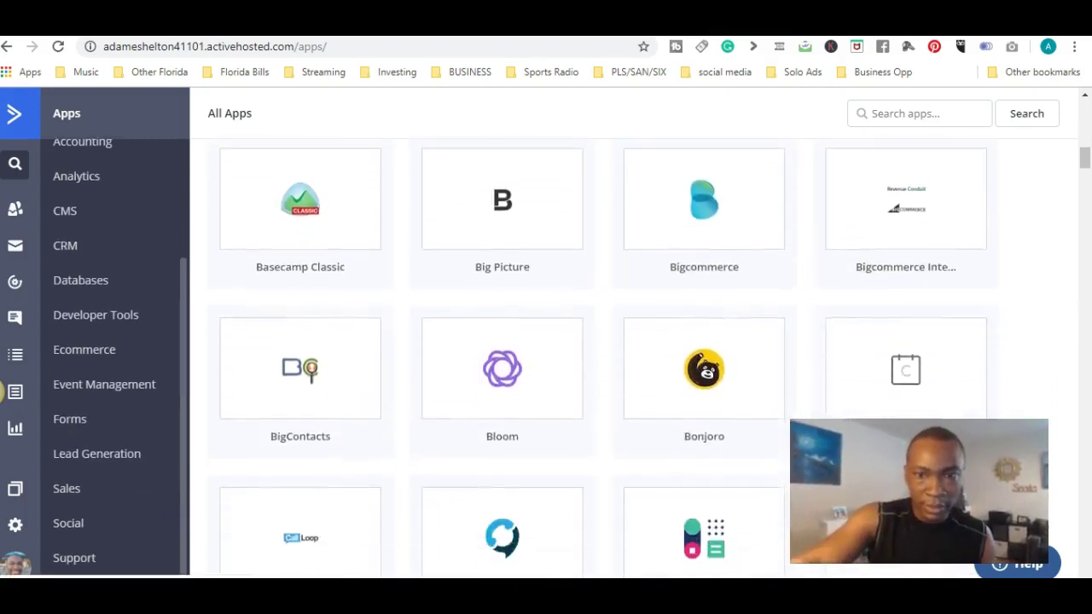
pyautogui.scroll(-2, 634, 347)
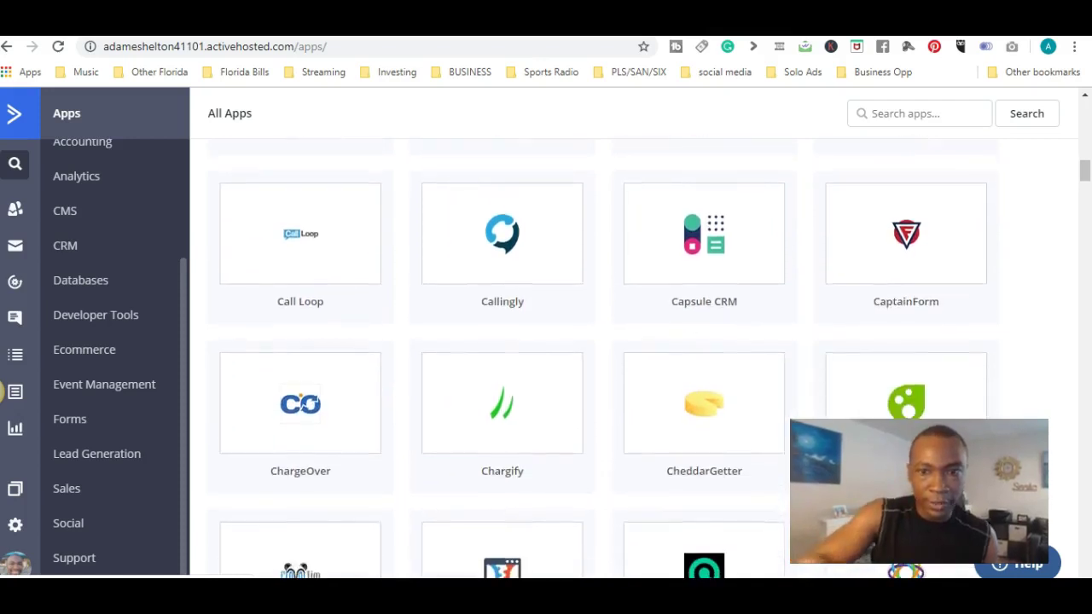
pyautogui.scroll(-4, 737, 119)
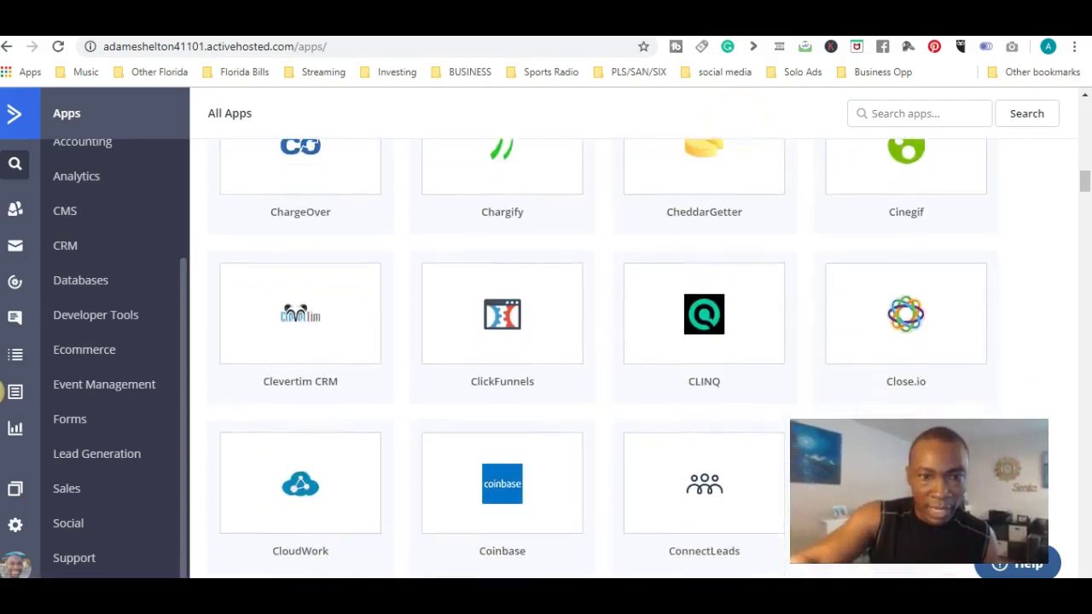
# Open the ClickFunnels app details and scroll through its description and screenshots.
pyautogui.click(516, 290)
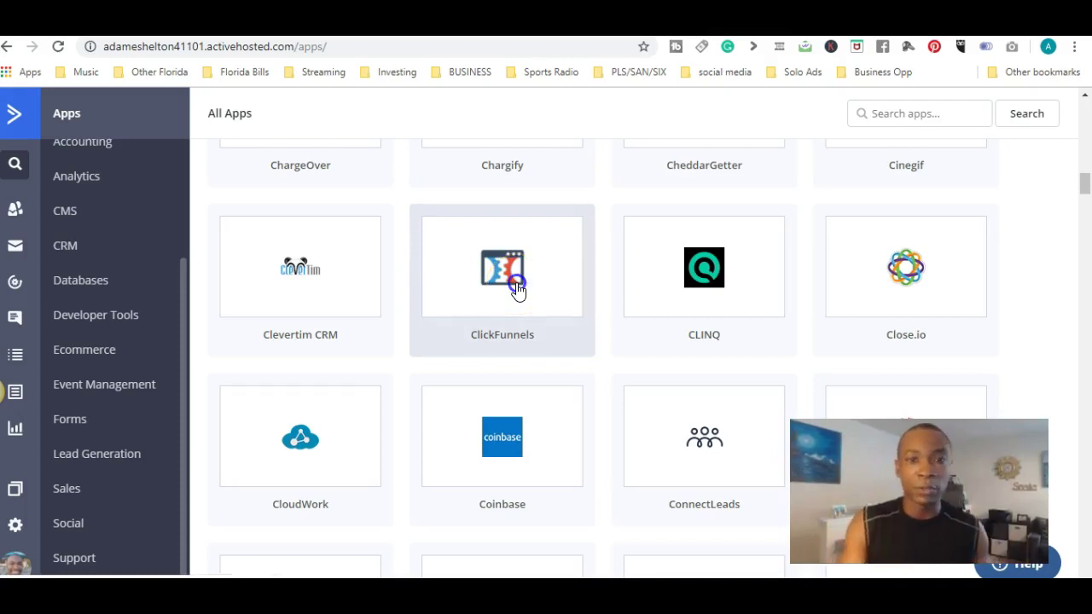
pyautogui.moveTo(1077, 162); pyautogui.dragTo(1078, 346)
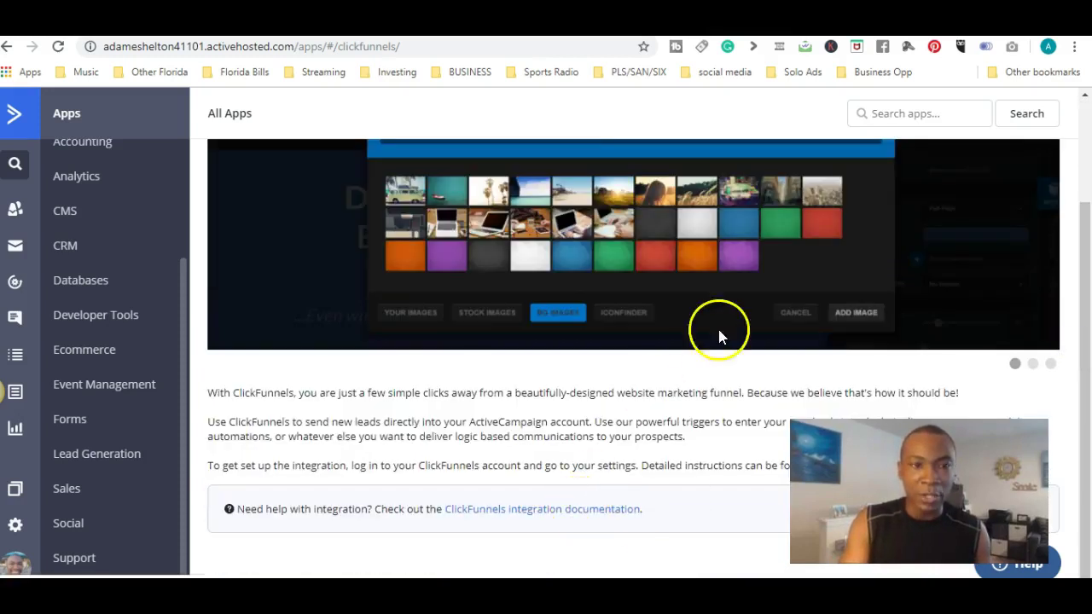
pyautogui.moveTo(1085, 272); pyautogui.dragTo(1081, 187)
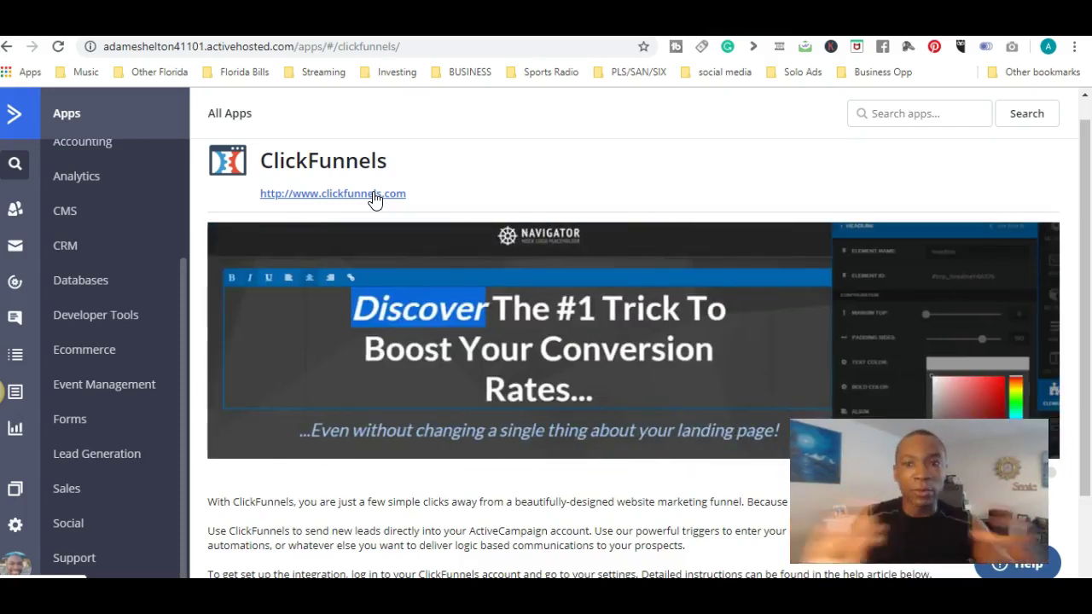
# Return to the dashboard and expand the Top Contacts 'Interaction' ranking dropdown.
pyautogui.click(19, 124)
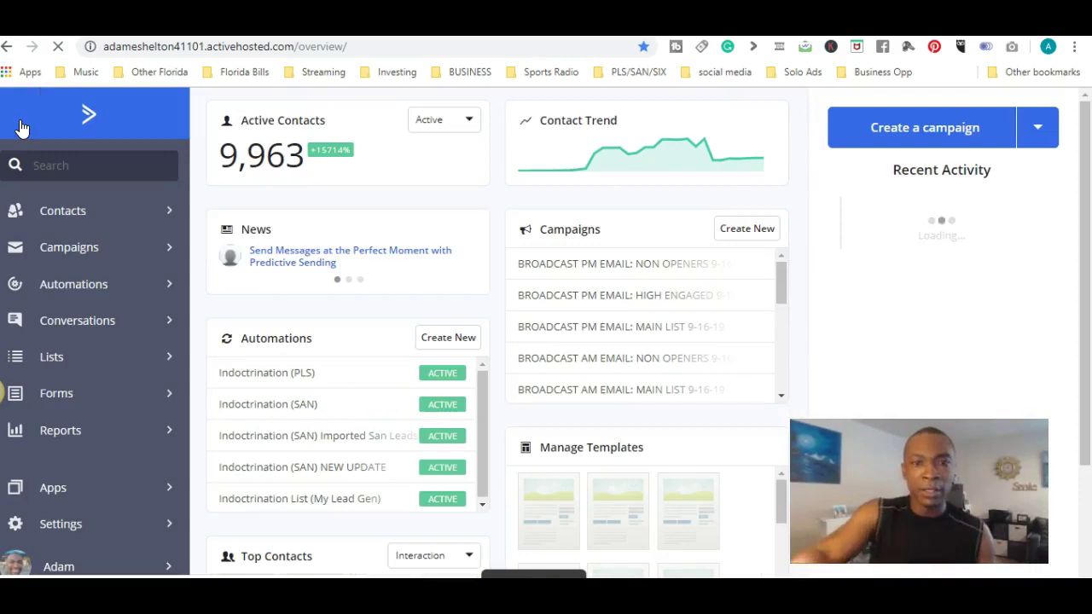
pyautogui.scroll(-2, 494, 341)
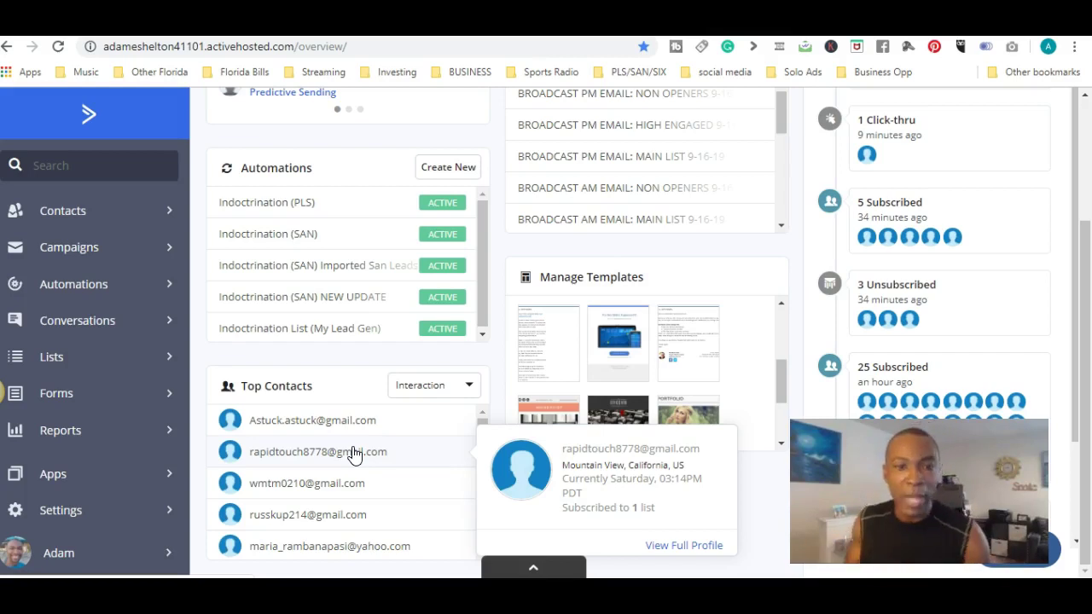
pyautogui.click(434, 397)
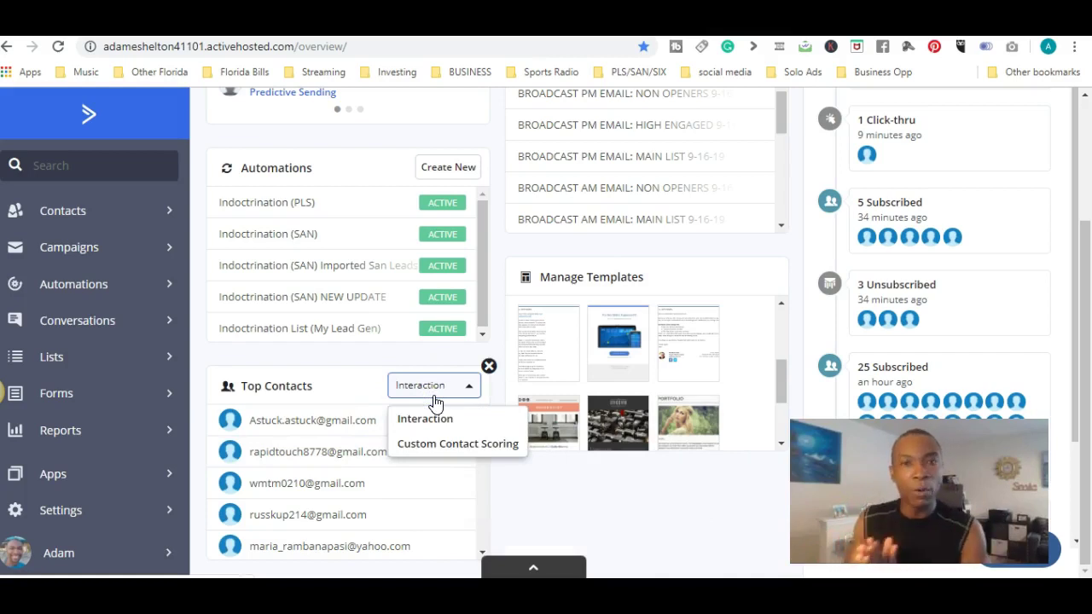
pyautogui.click(449, 445)
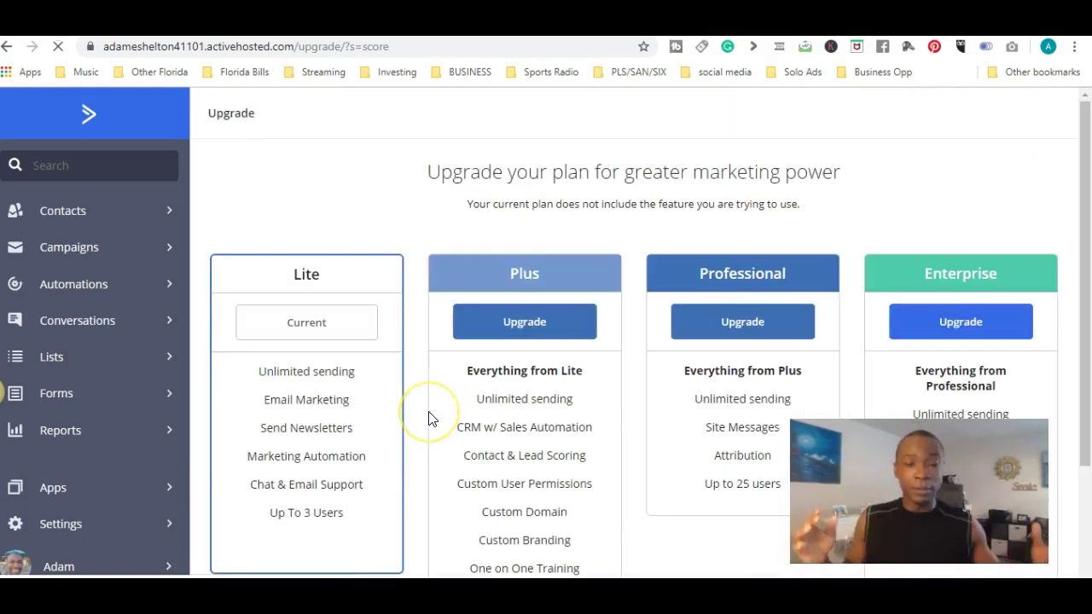
pyautogui.click(85, 115)
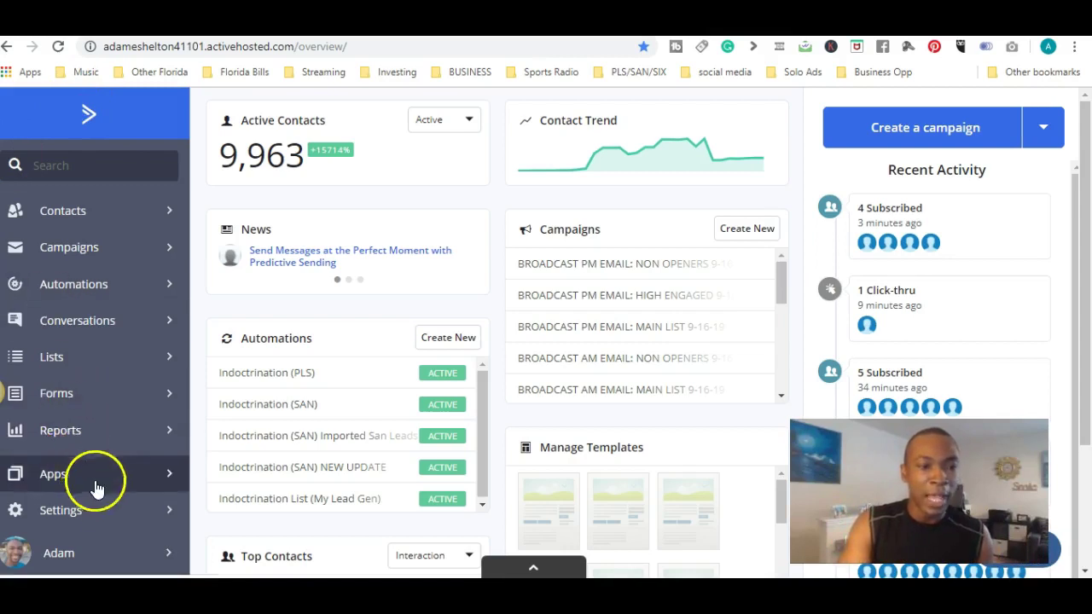
# Open Settings, scroll through Account Settings, and go to the Integrations page.
pyautogui.click(99, 511)
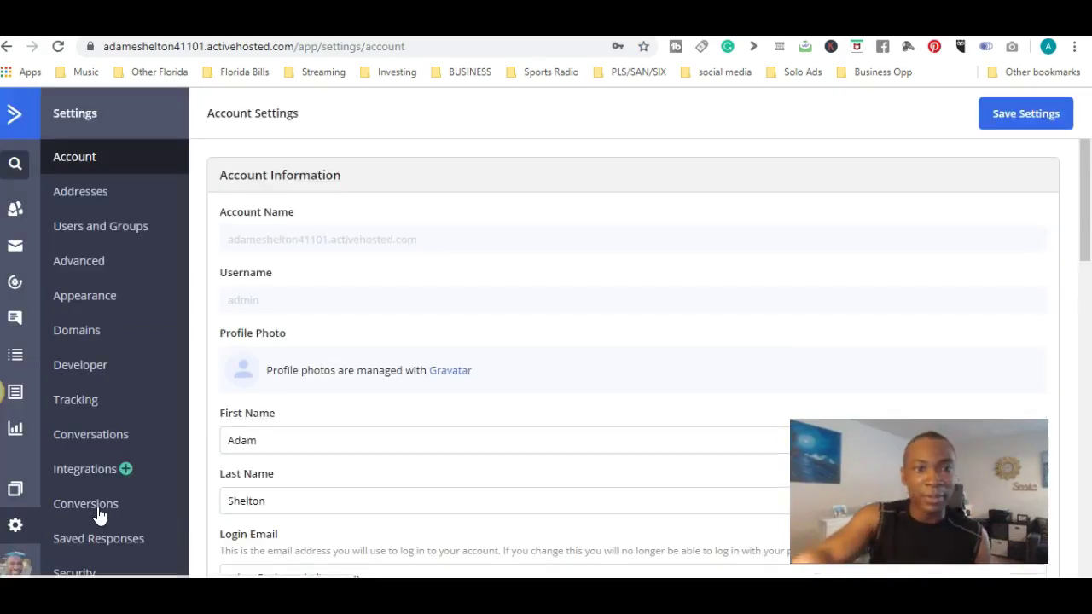
pyautogui.scroll(-3, 631, 358)
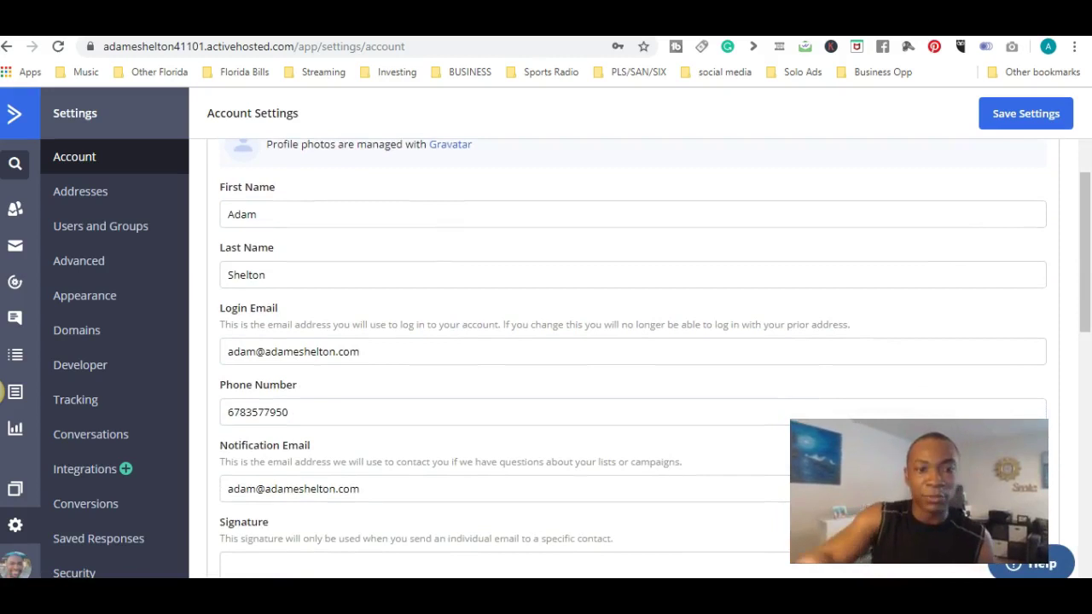
pyautogui.scroll(-5, 631, 358)
pyautogui.scroll(-2, 631, 358)
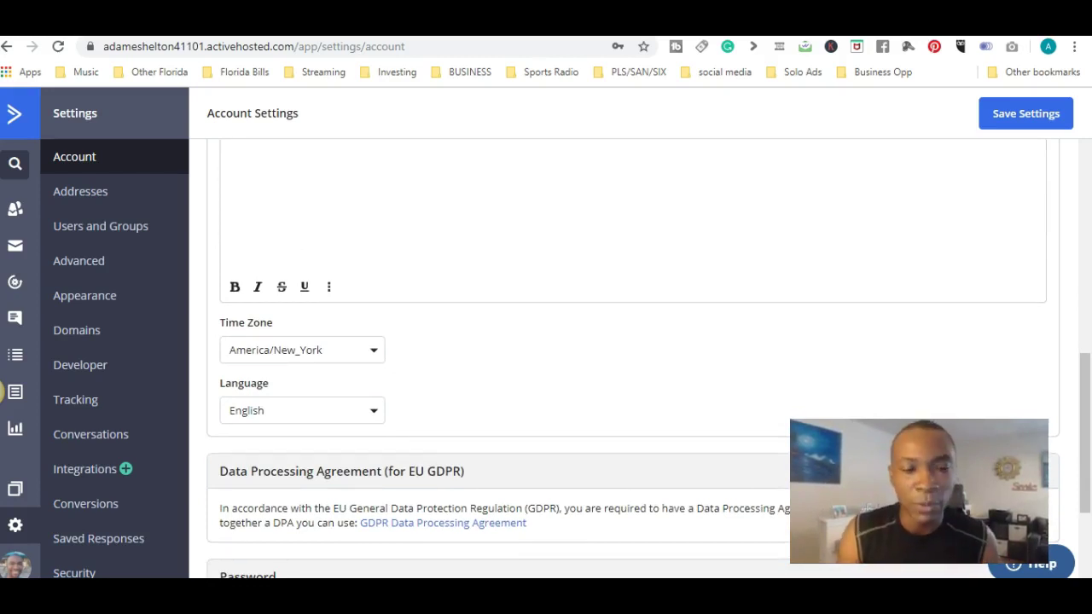
pyautogui.scroll(-2, 631, 359)
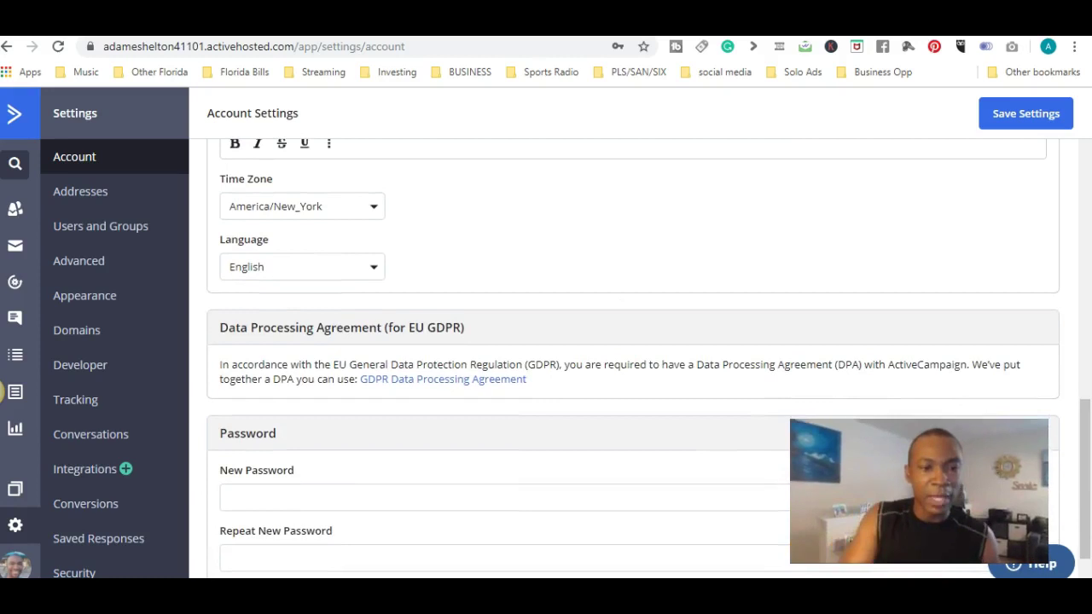
pyautogui.click(101, 478)
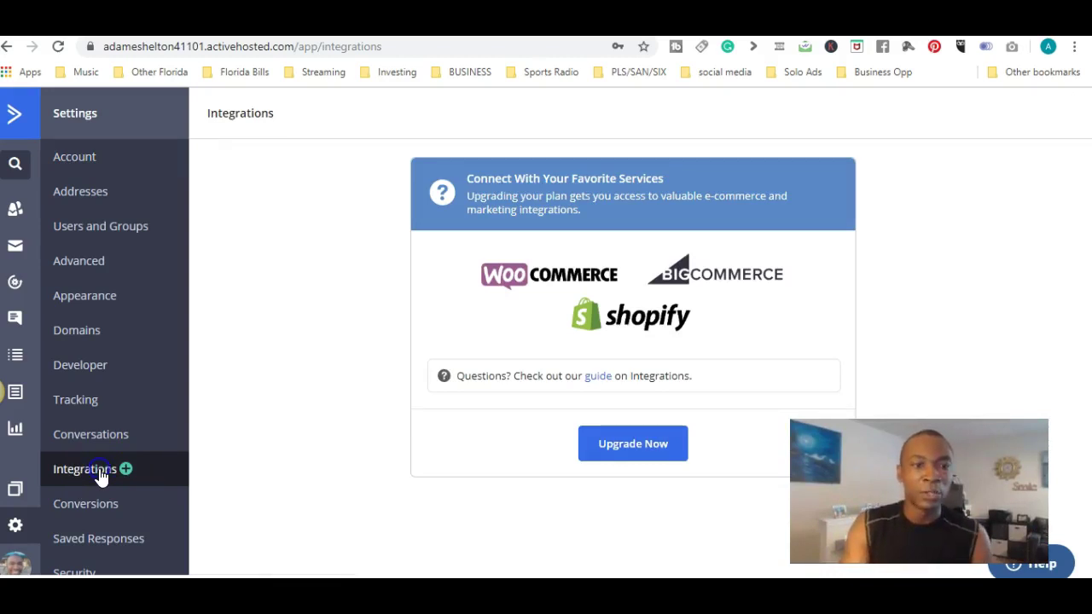
# Go from the settings back to the dashboard via the ActiveCampaign logo.
pyautogui.click(13, 113)
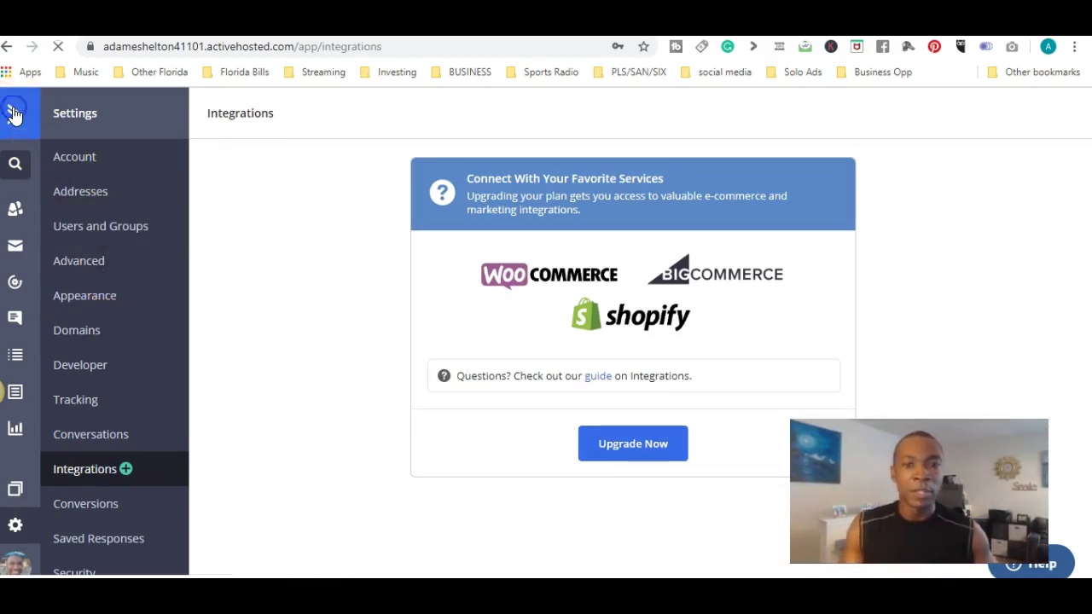